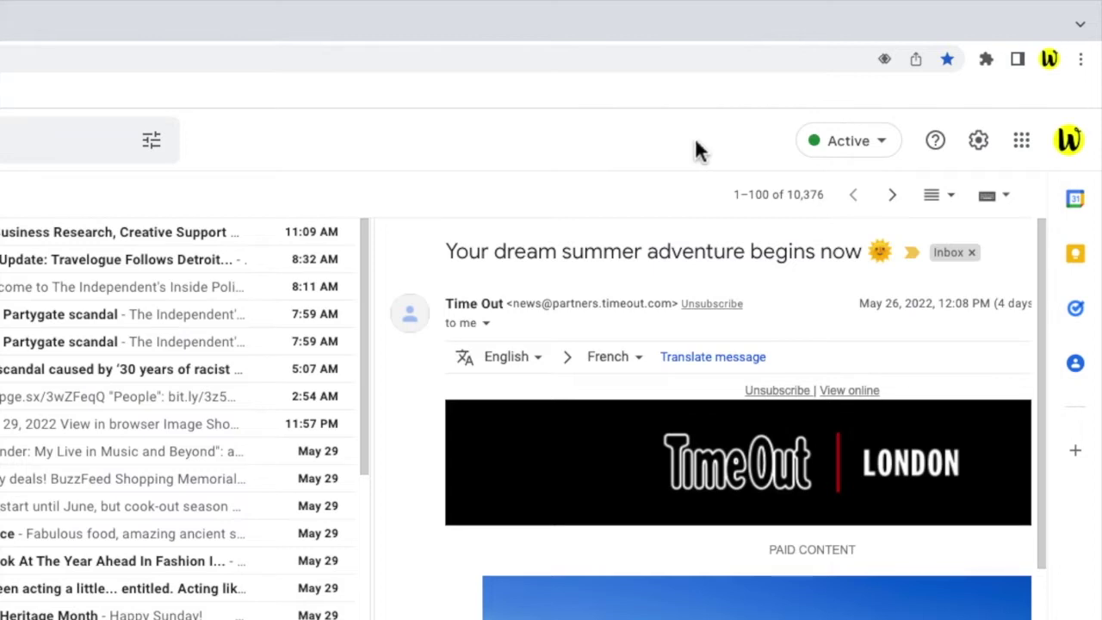
# Open Gmail's full settings page and go to the Accounts and Import section.
pyautogui.click(978, 155)
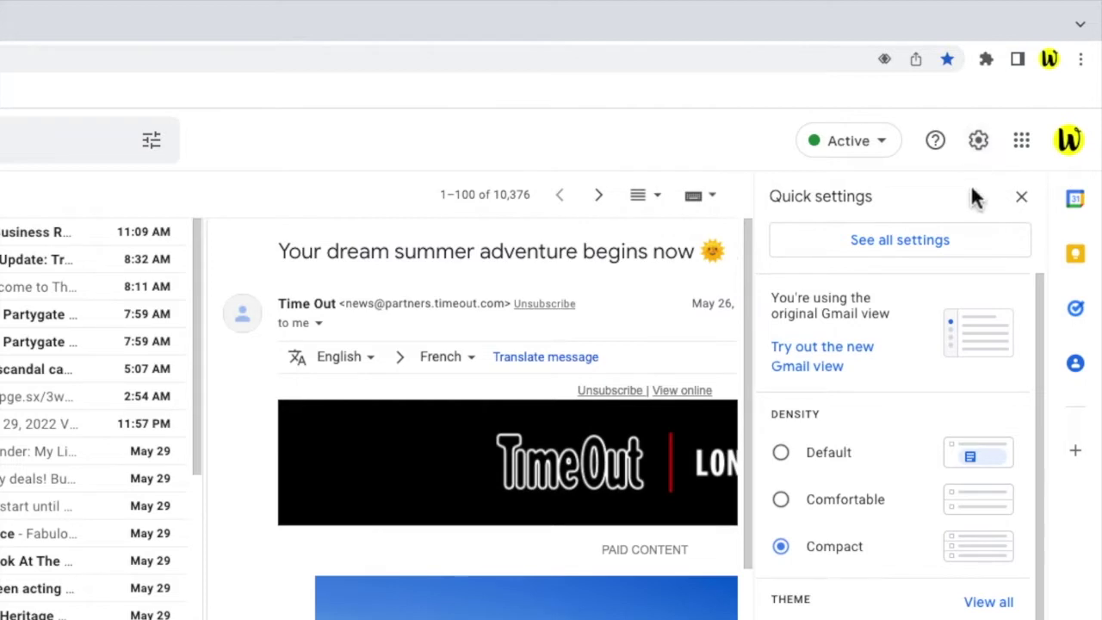
pyautogui.click(990, 249)
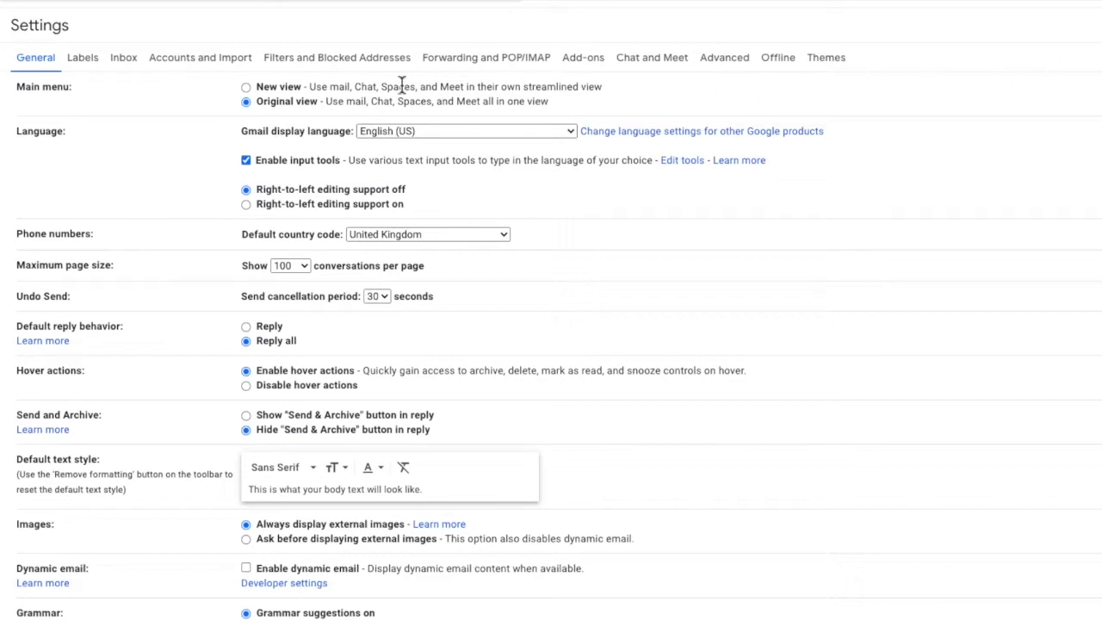
pyautogui.click(216, 60)
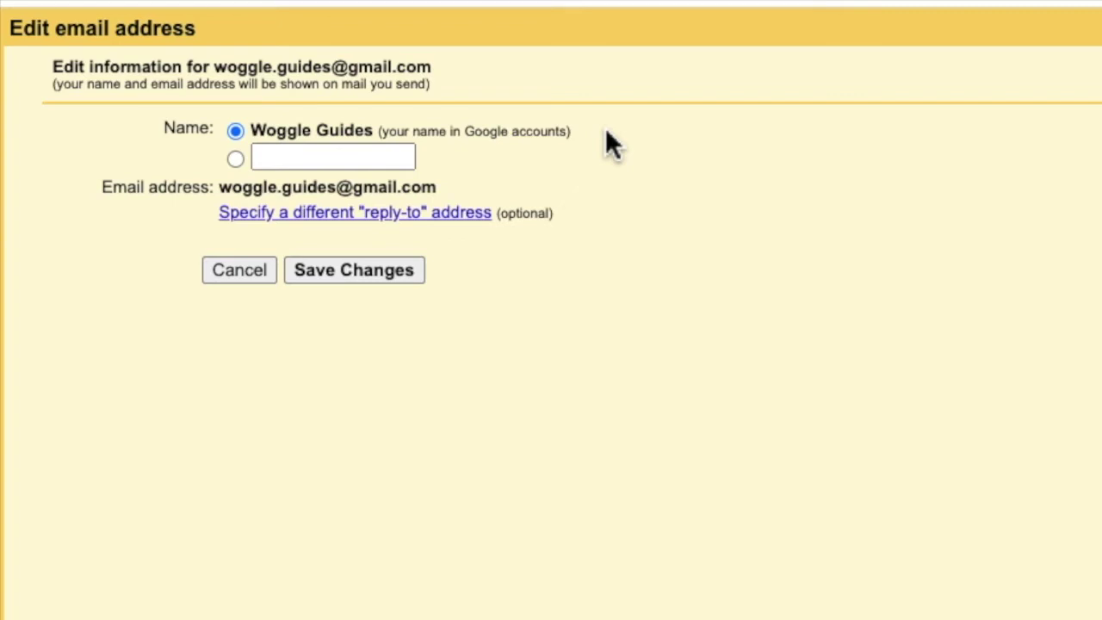
# Choose the custom sender-name option and enter 'New Woggle' as the name.
pyautogui.click(411, 158)
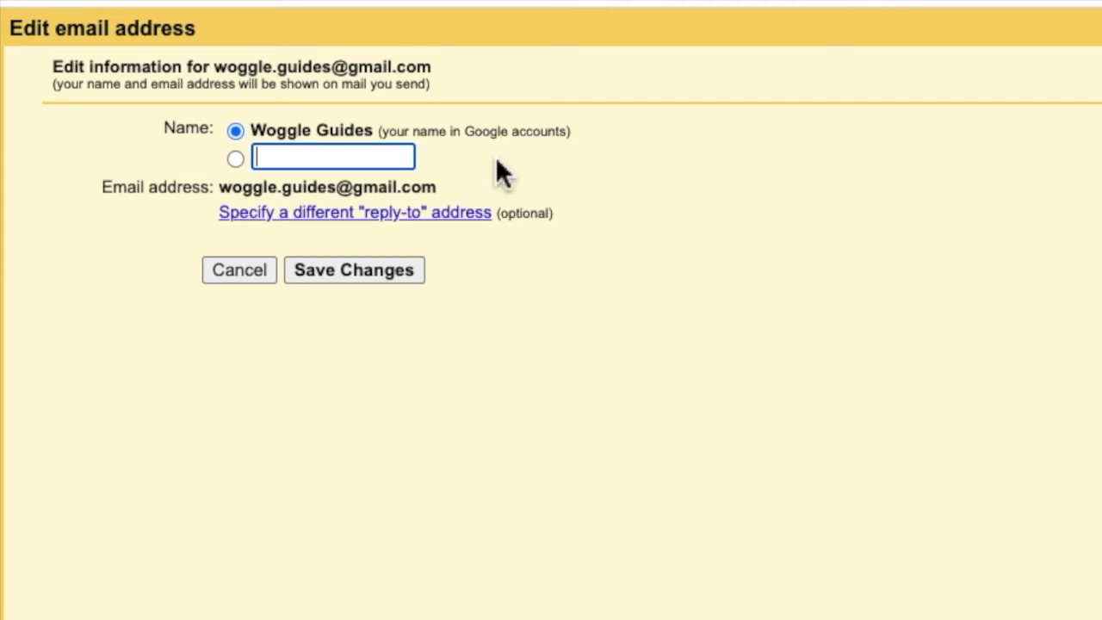
pyautogui.write('New ')
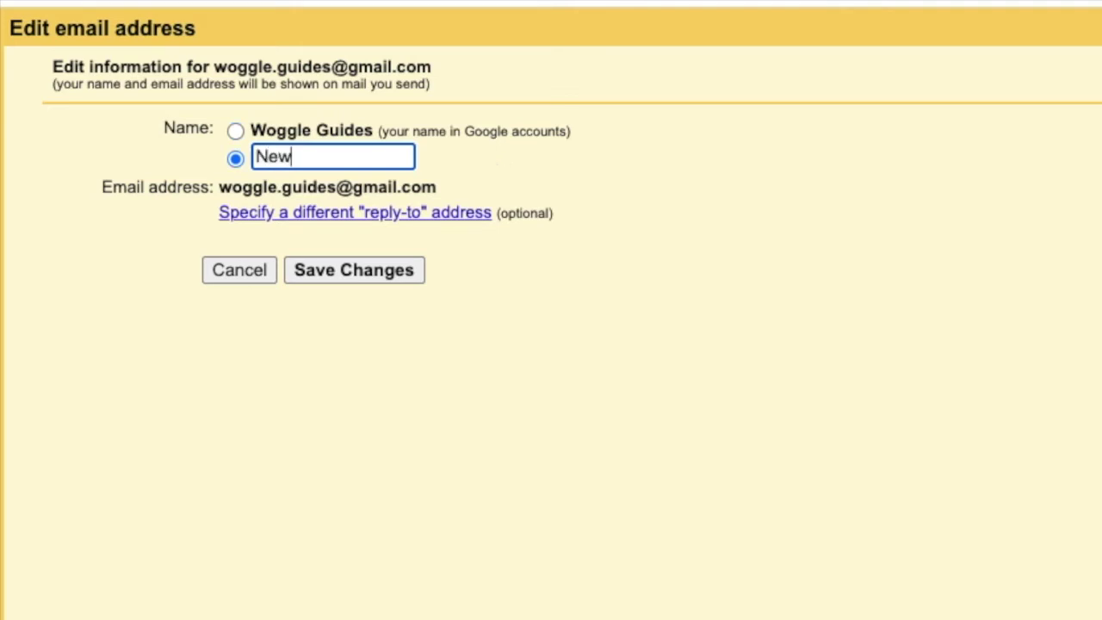
pyautogui.write('Woggle')
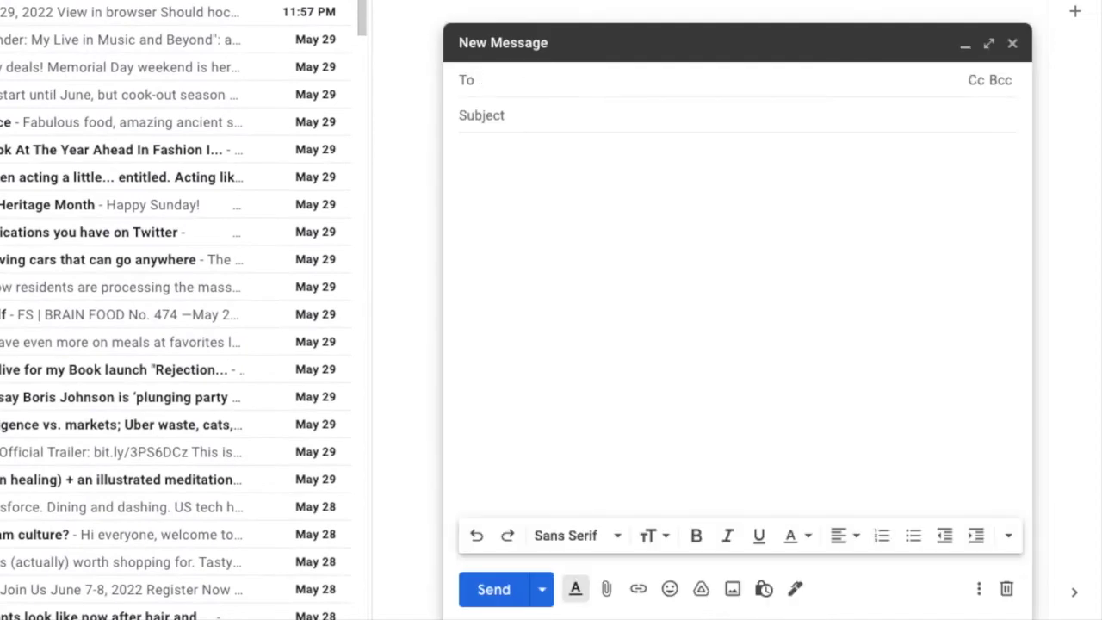
# Send a test email titled 'Check out my new name!' to a suggested contact.
pyautogui.write('te')
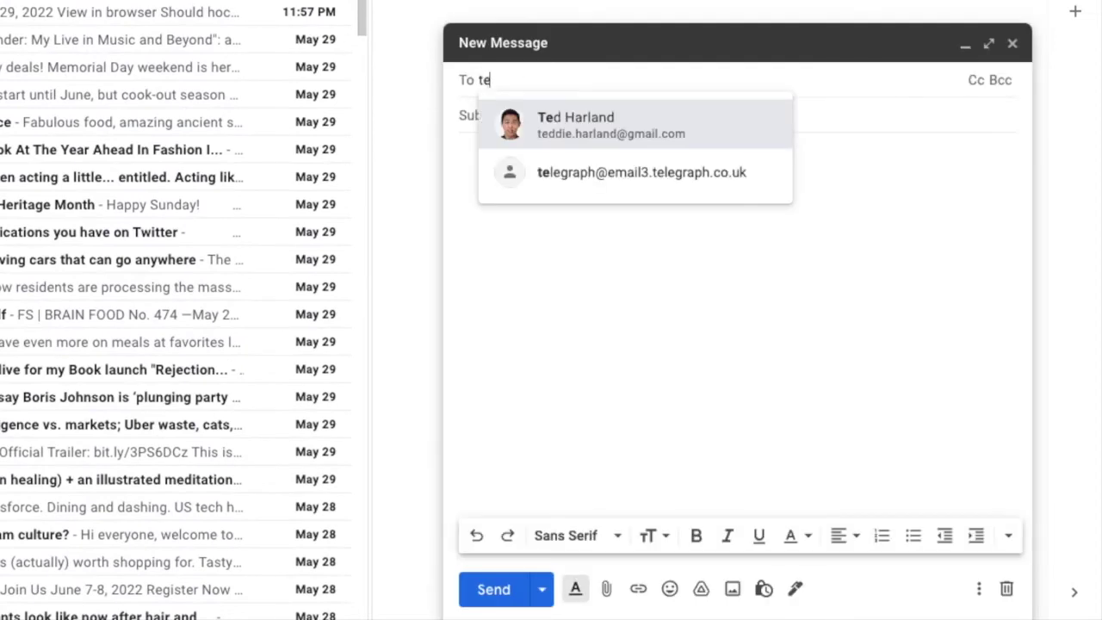
pyautogui.press('Return')
pyautogui.press('Tab')
pyautogui.write('Check out my new n')
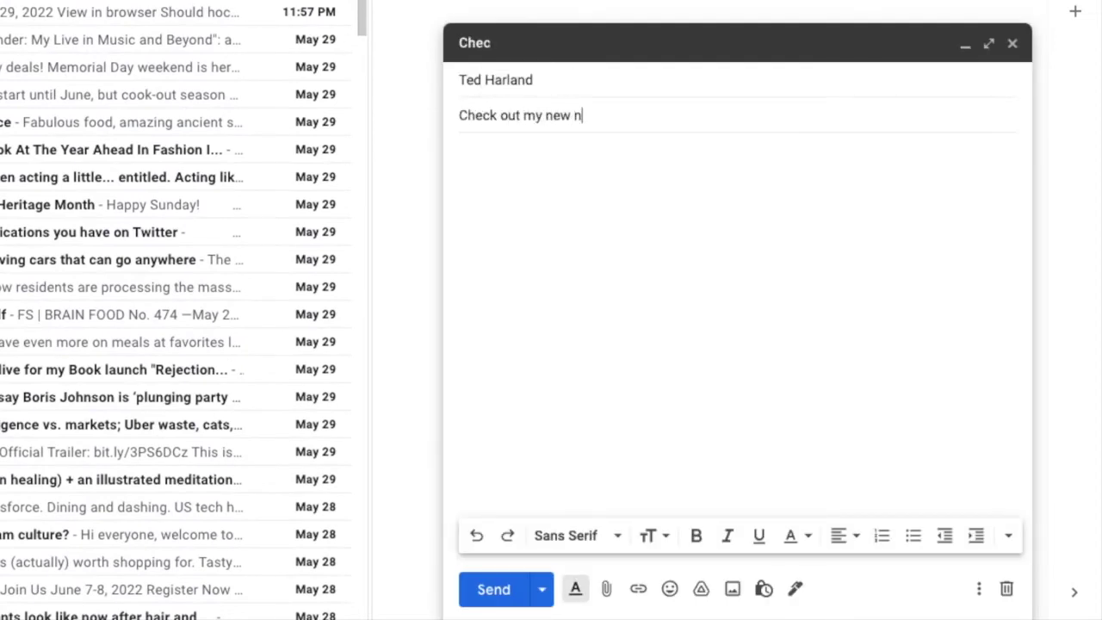
pyautogui.write('ame!')
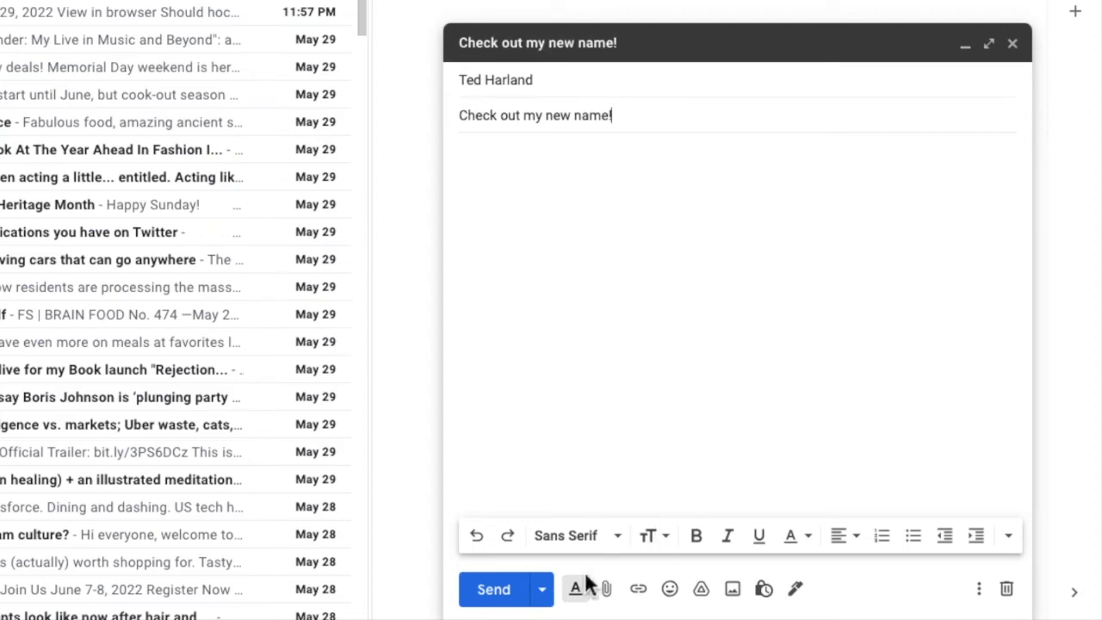
pyautogui.click(522, 591)
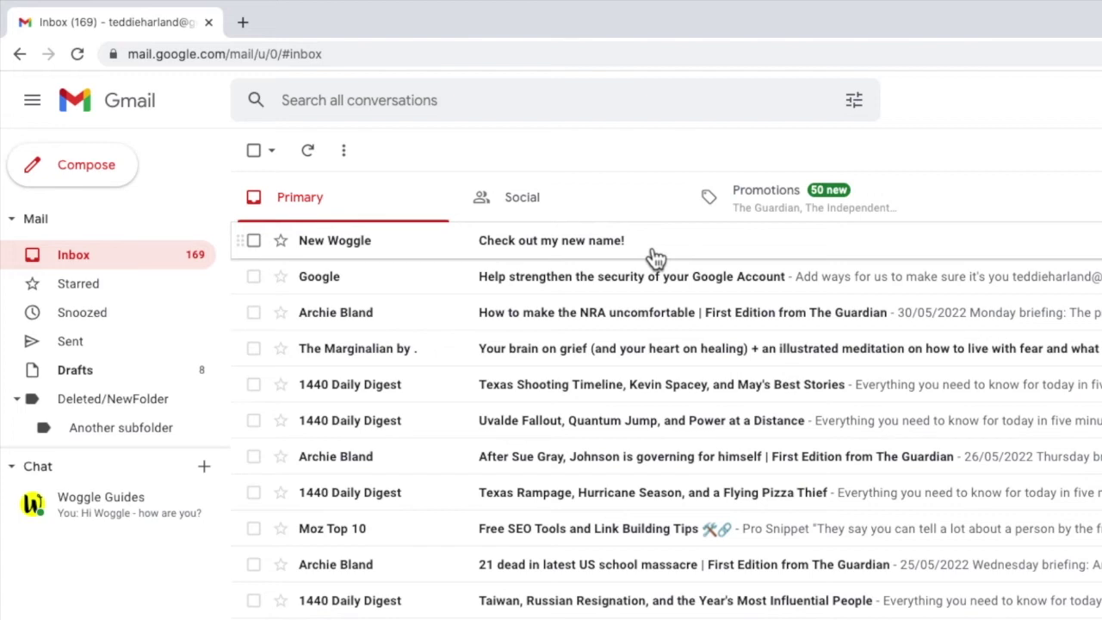
# Open the 'Check out my new name!' message from New Woggle in the inbox.
pyautogui.click(654, 256)
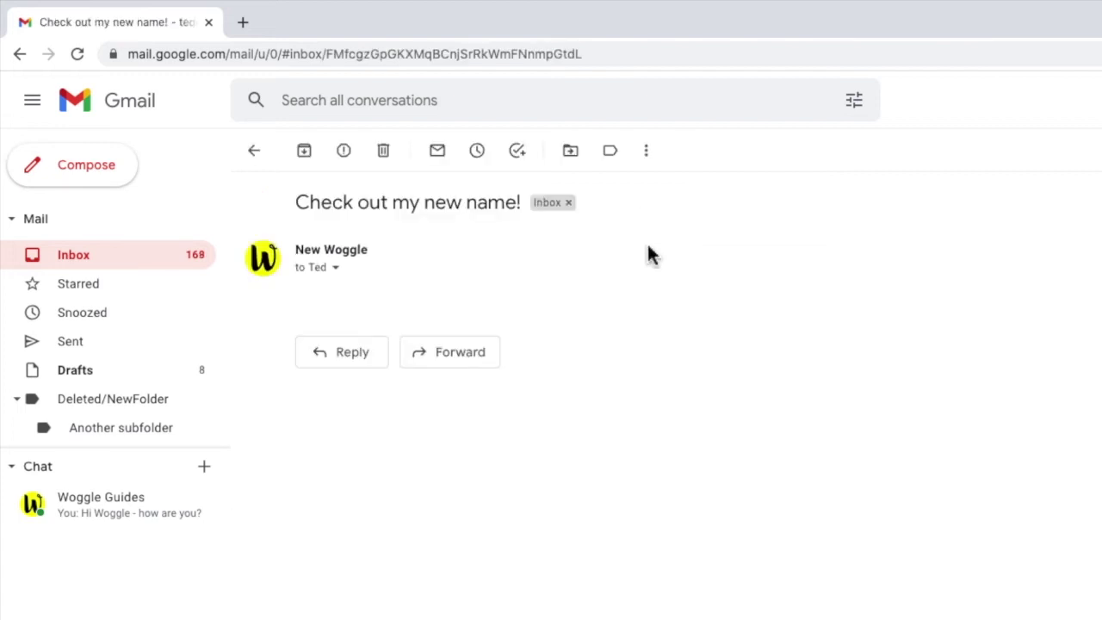